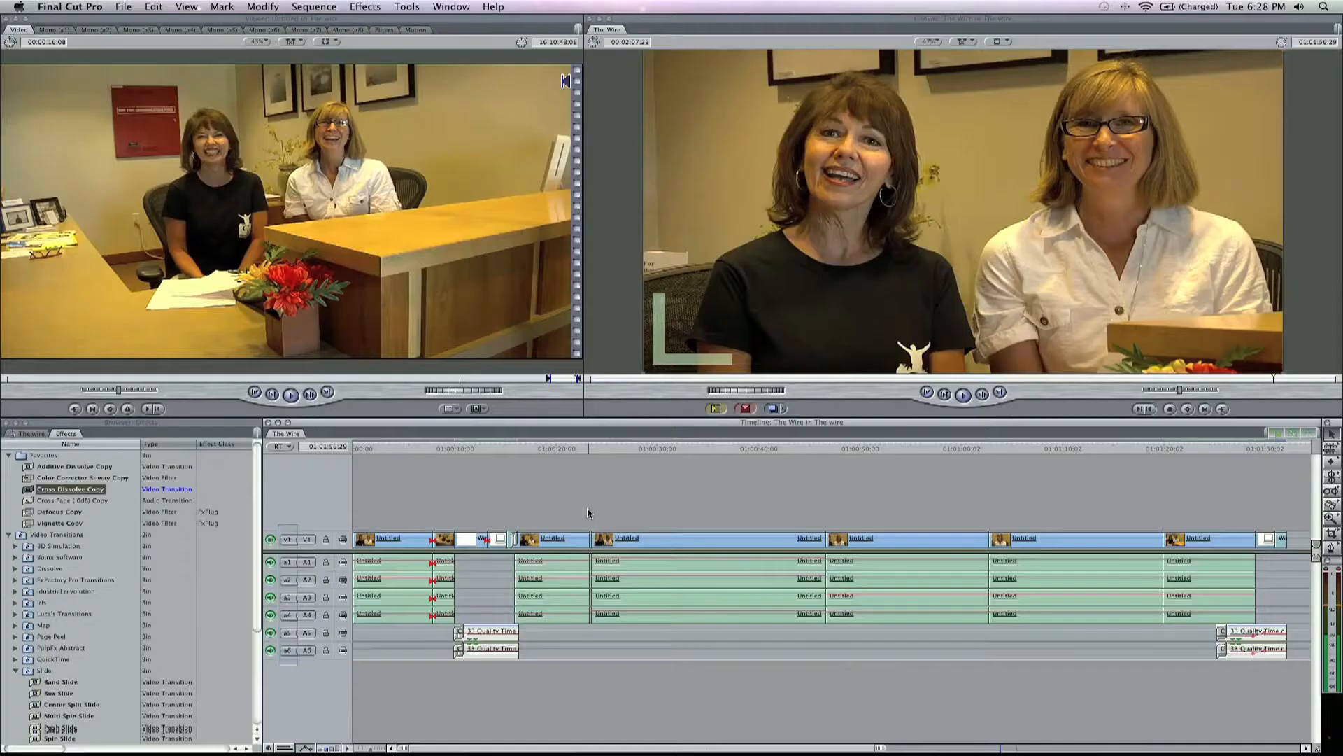
# Switch to Firefox and browse the free explosion and dirt-hit stock footage on the Detonation Films page
pyautogui.click(183, 716)
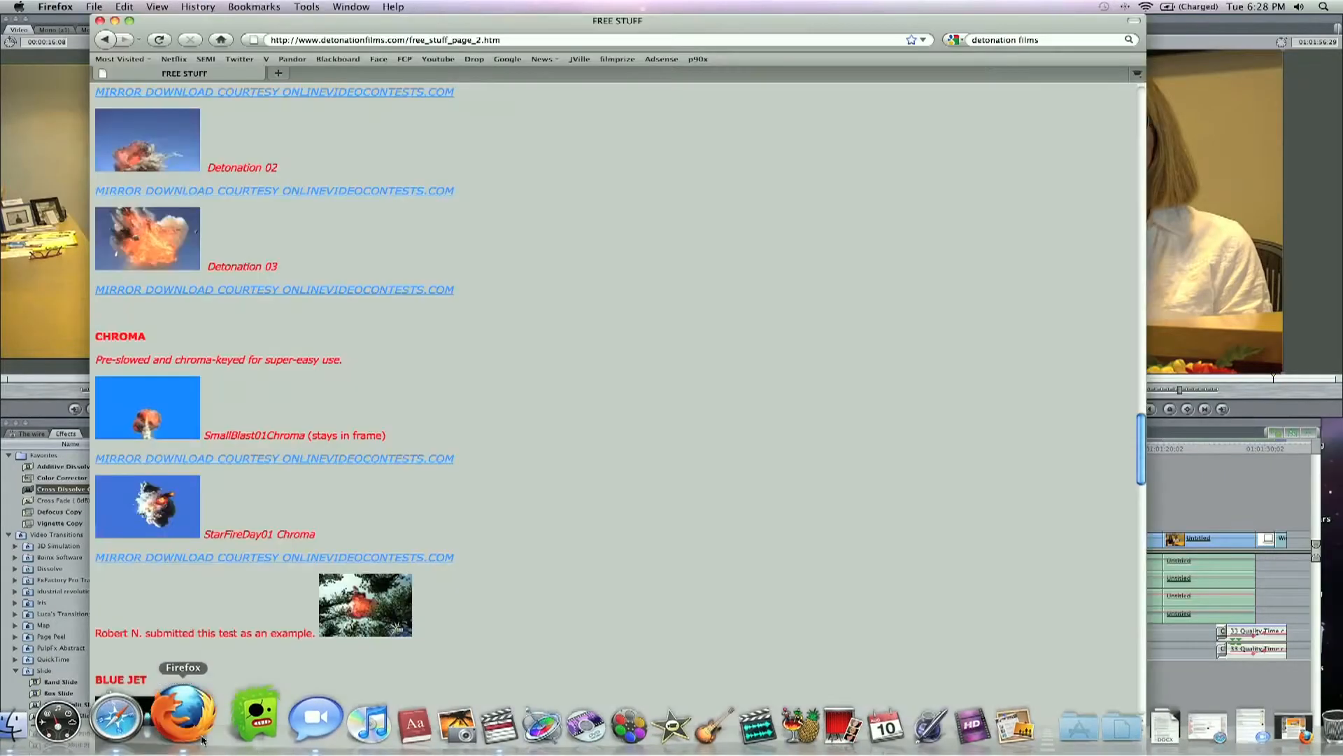
pyautogui.scroll(15, 501, 458)
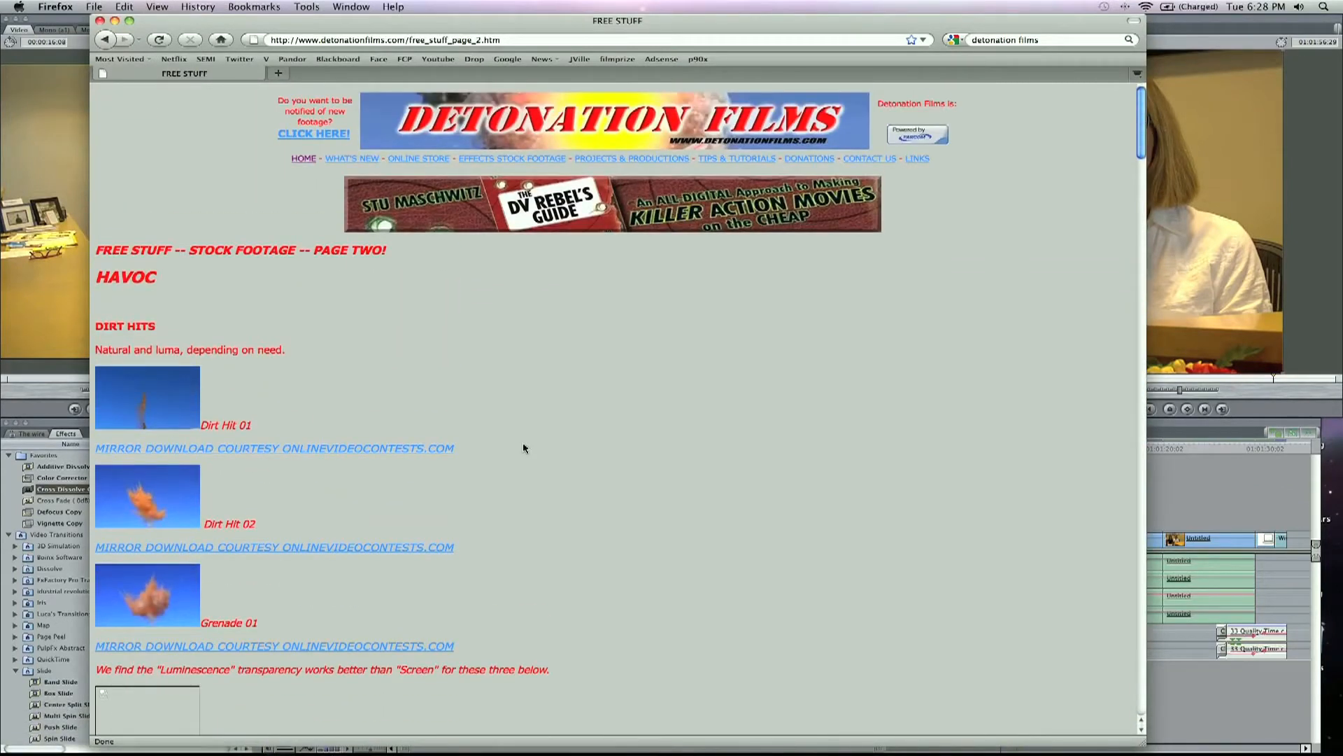
pyautogui.scroll(-15, 502, 482)
pyautogui.scroll(-3, 510, 492)
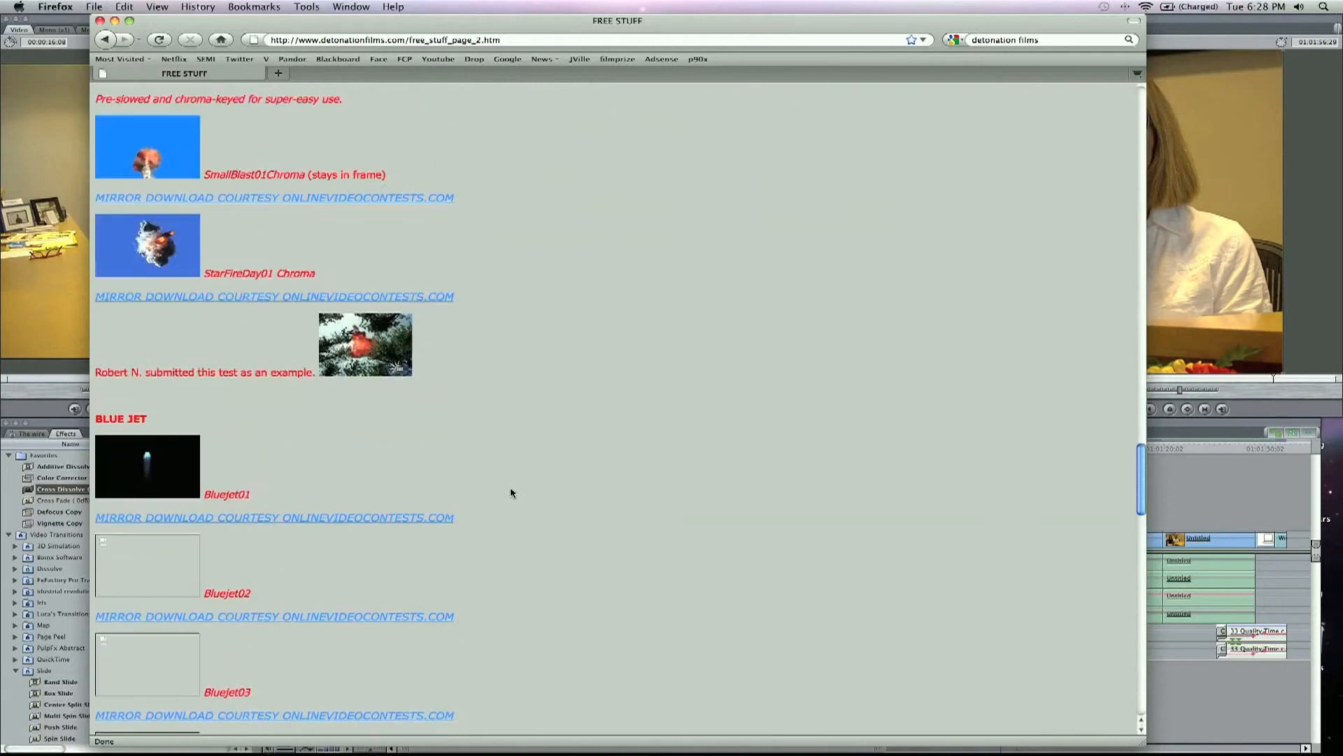
pyautogui.scroll(10, 510, 491)
pyautogui.scroll(-1, 146, 375)
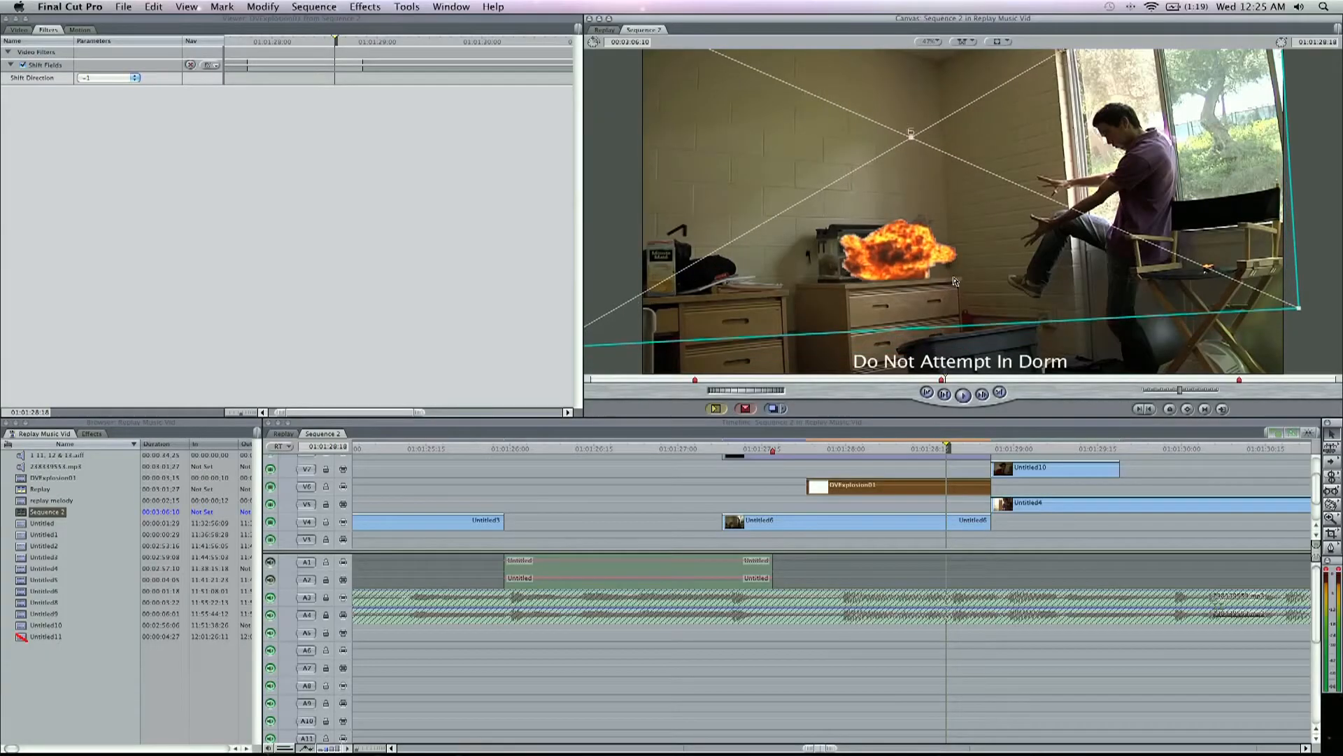
# Nudge the explosion overlay in small increments so it sits over the tank on the drawer cabinet in the Canvas
pyautogui.moveTo(956, 281); pyautogui.dragTo(950, 279)
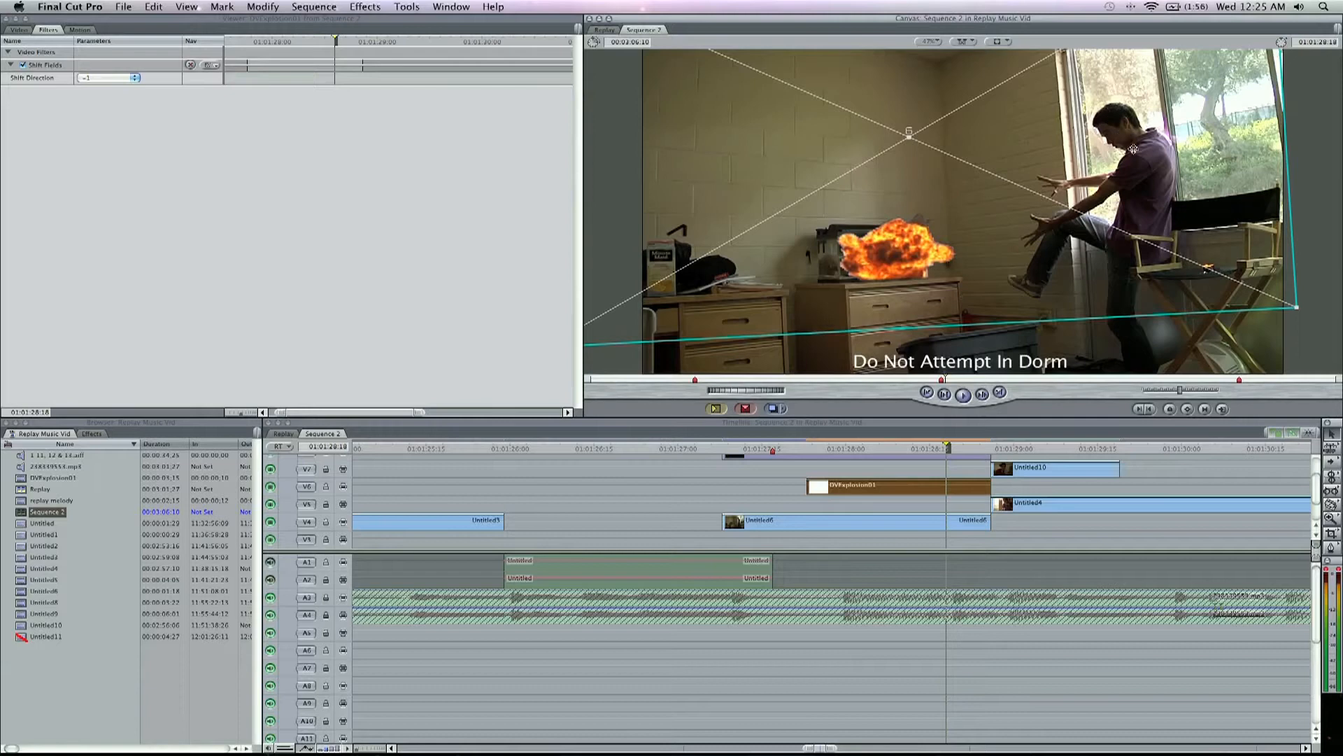
pyautogui.moveTo(949, 280)
pyautogui.mouseDown()
pyautogui.moveTo(942, 298)
pyautogui.moveTo(951, 281)
pyautogui.mouseUp()
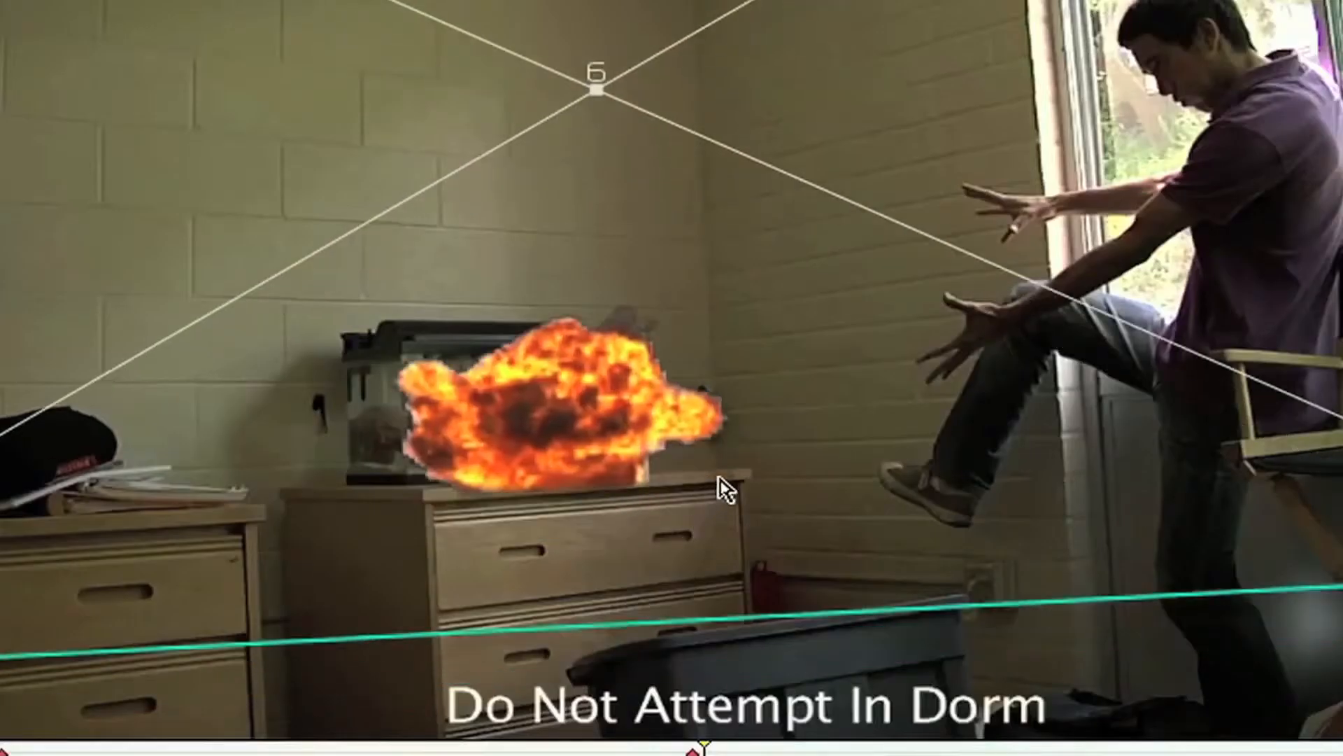
pyautogui.moveTo(715, 475); pyautogui.dragTo(721, 483)
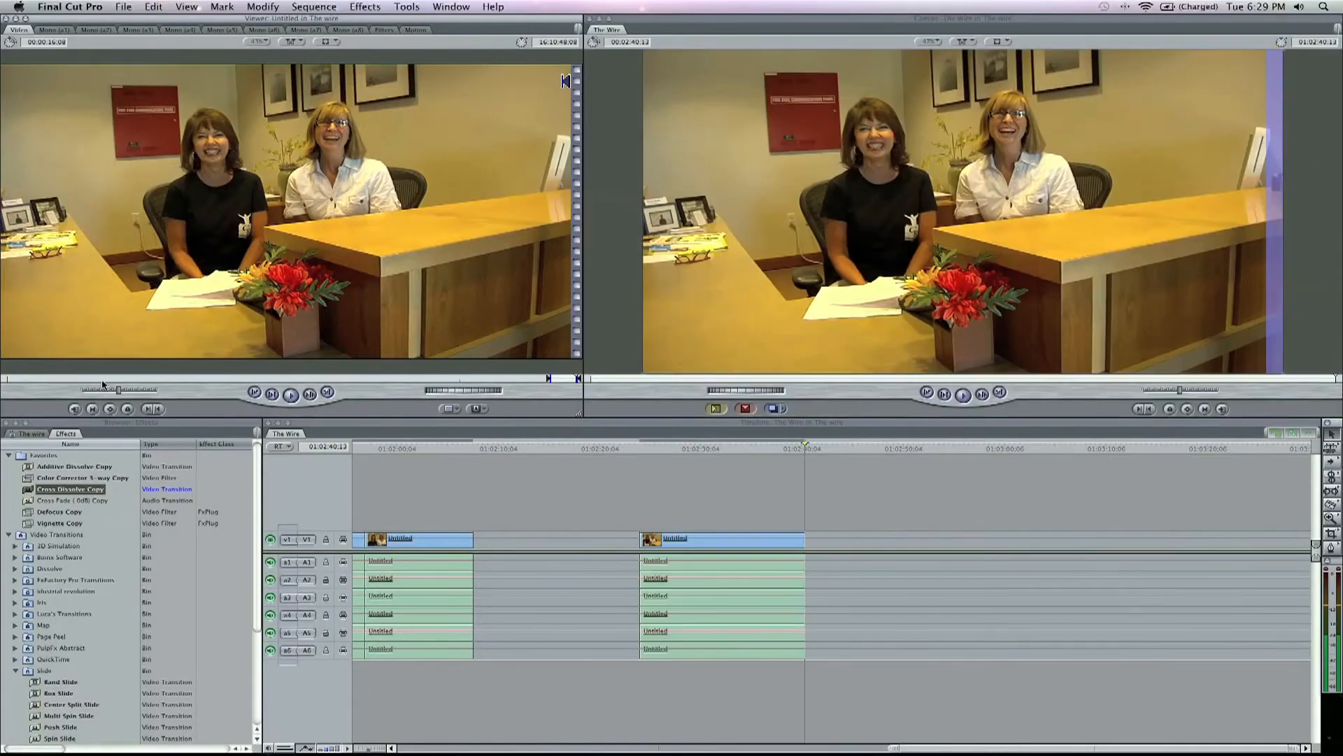
# Mark a short In-to-Out range near the start of the source clip and add it directly after the last clip on V1
pyautogui.press('i')
pyautogui.moveTo(31, 379); pyautogui.dragTo(45, 379)
pyautogui.press('o')
pyautogui.moveTo(90, 318); pyautogui.dragTo(815, 543)
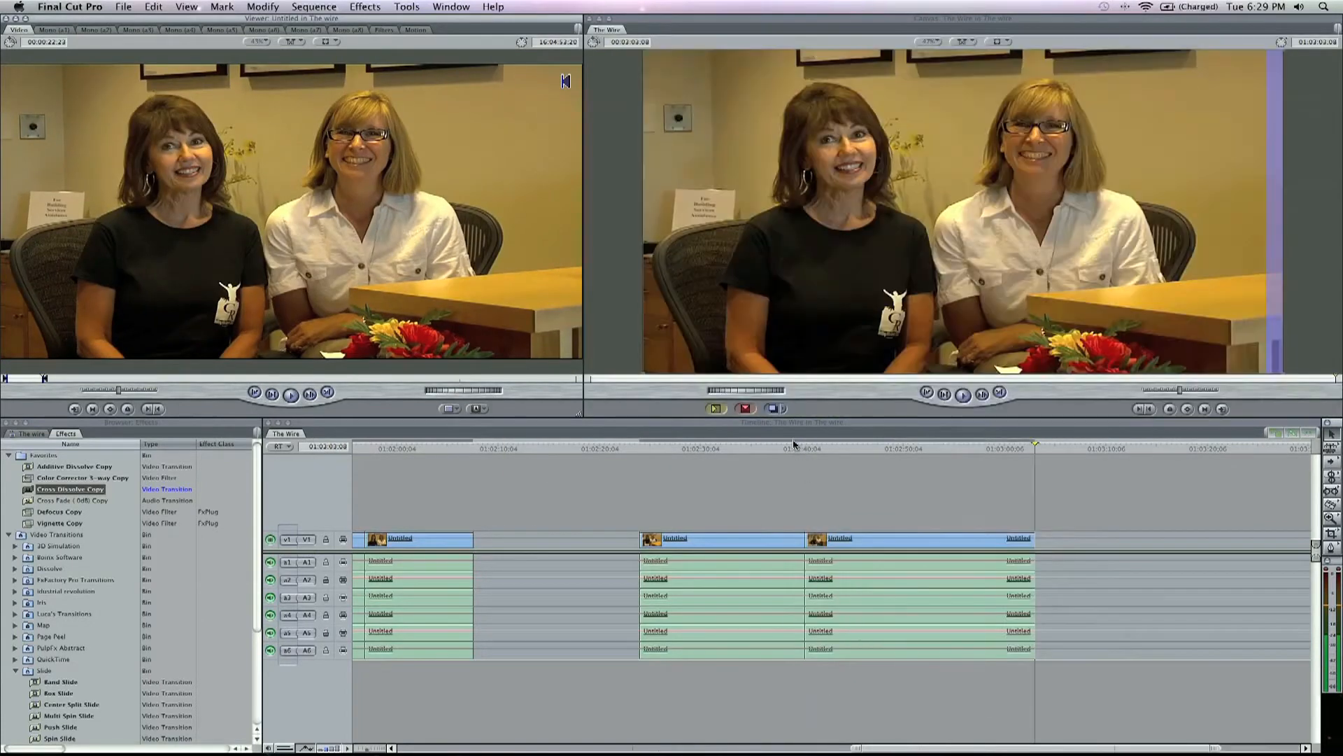
# Try to add a Cross Dissolve at the cut between the last two clips, and slip the earlier clip's footage
pyautogui.moveTo(809, 445)
pyautogui.mouseDown()
pyautogui.moveTo(824, 446)
pyautogui.moveTo(813, 447)
pyautogui.mouseUp()
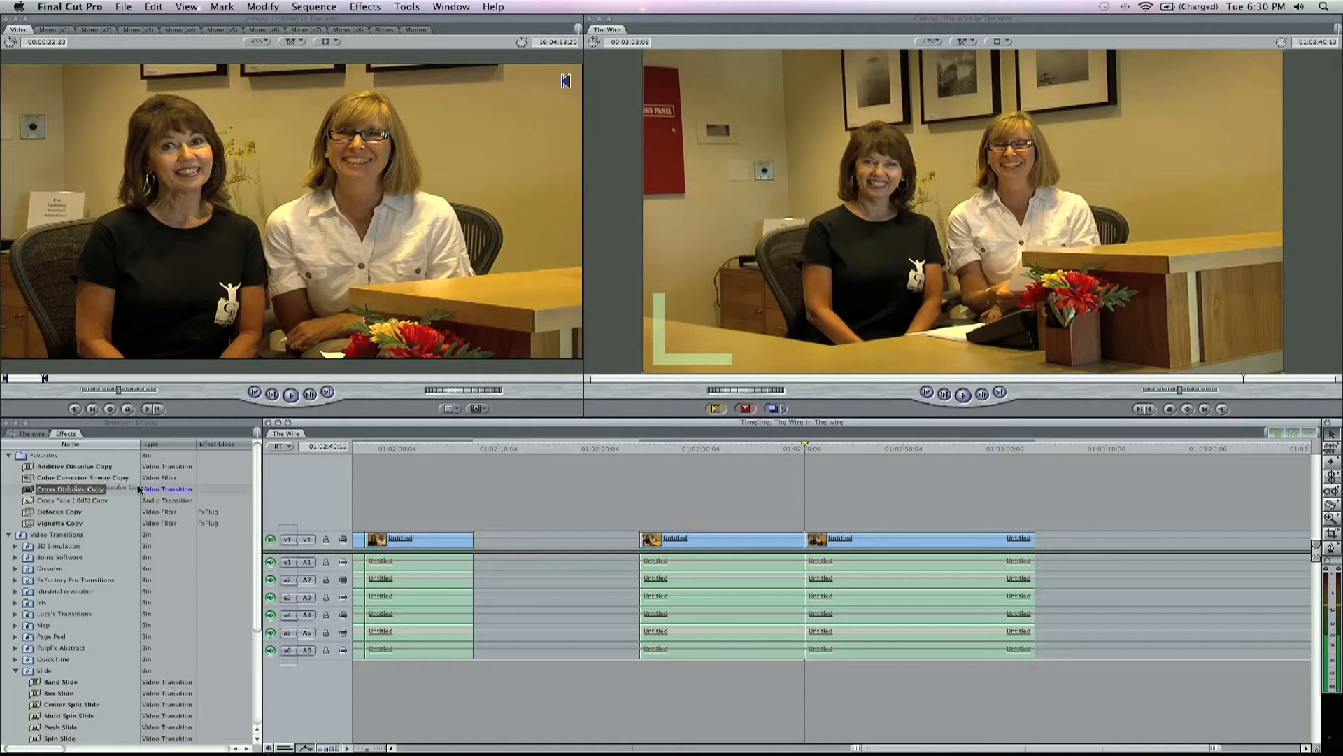
pyautogui.moveTo(802, 537); pyautogui.dragTo(801, 539)
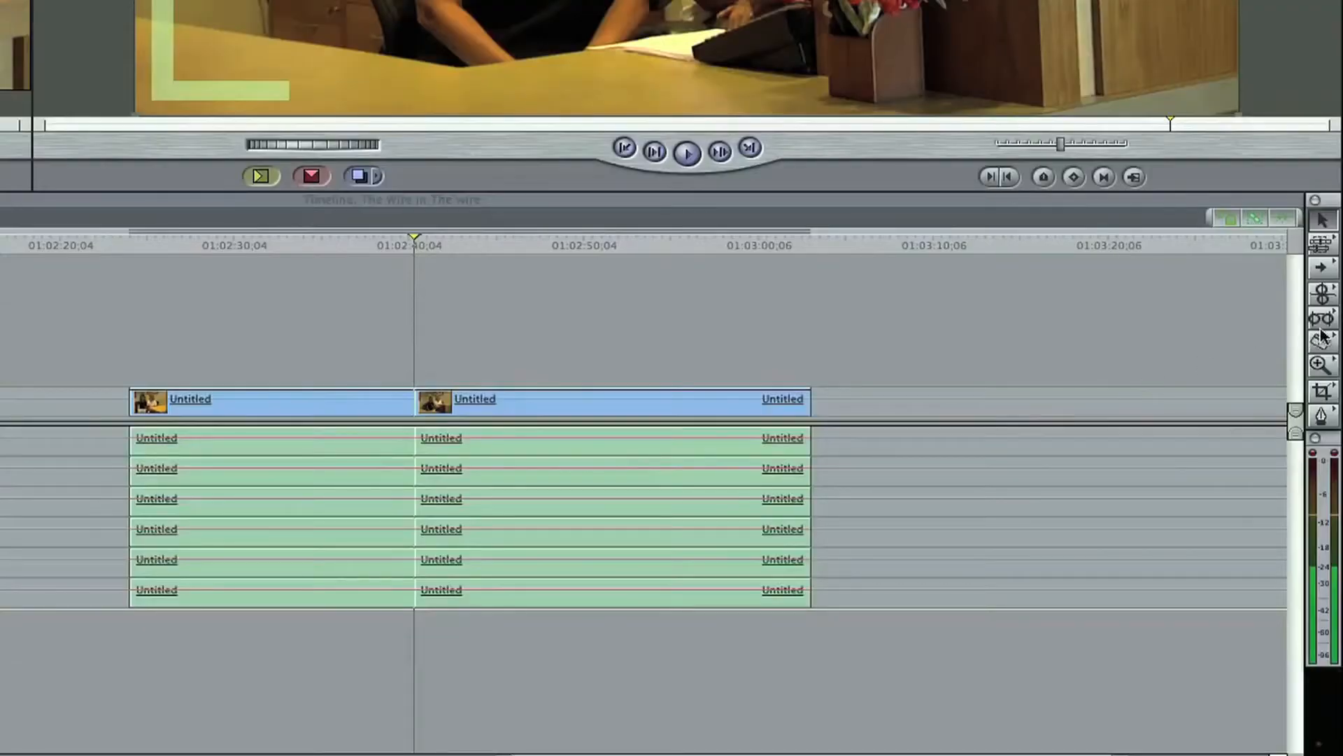
pyautogui.click(1329, 323)
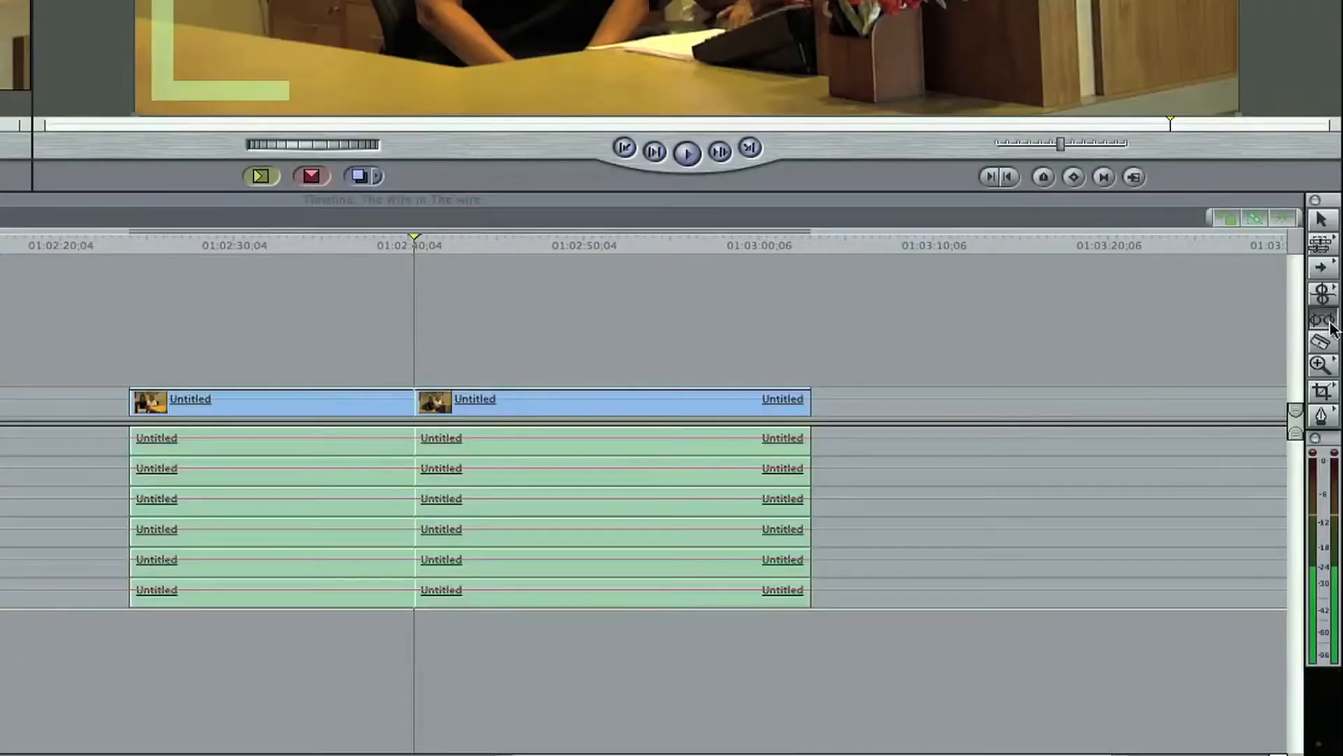
pyautogui.moveTo(360, 405); pyautogui.dragTo(451, 407)
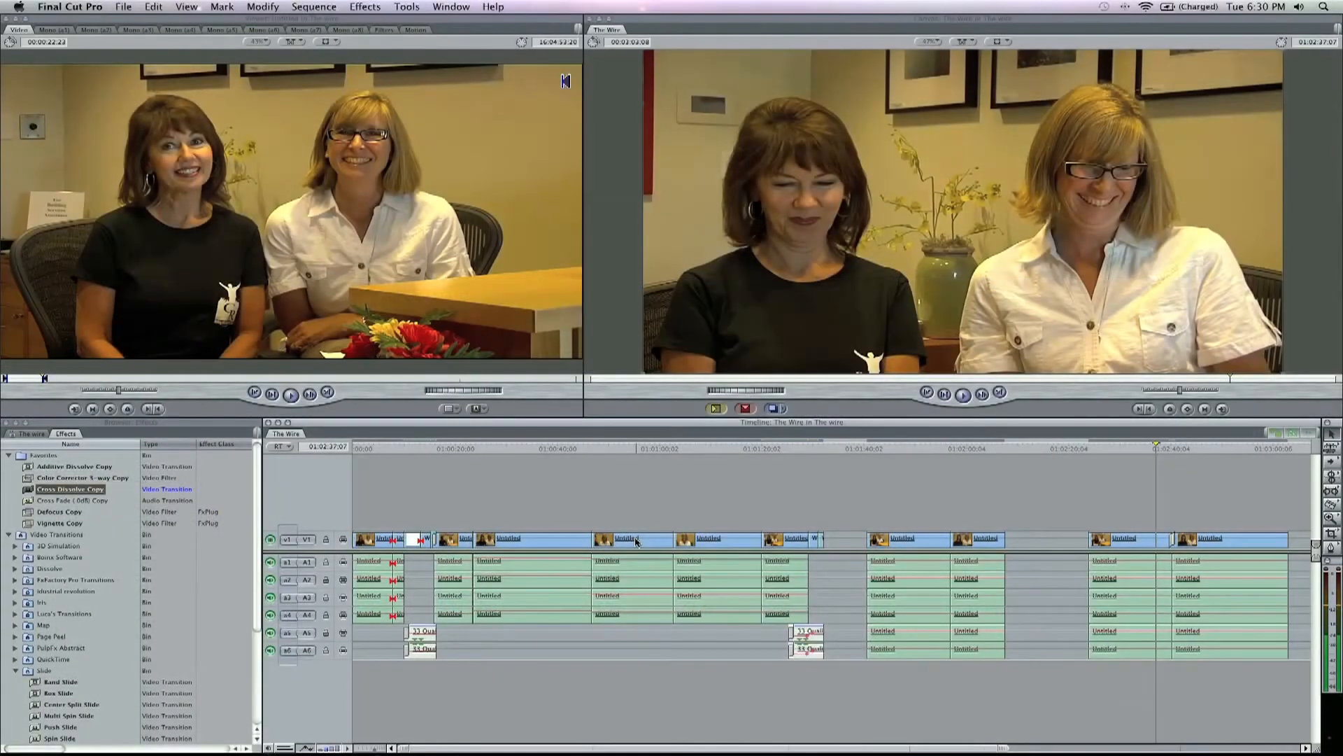
# Build a selection of four individual V1 clips, skipping the title clips between them, and clear the selection
pyautogui.click(637, 542)
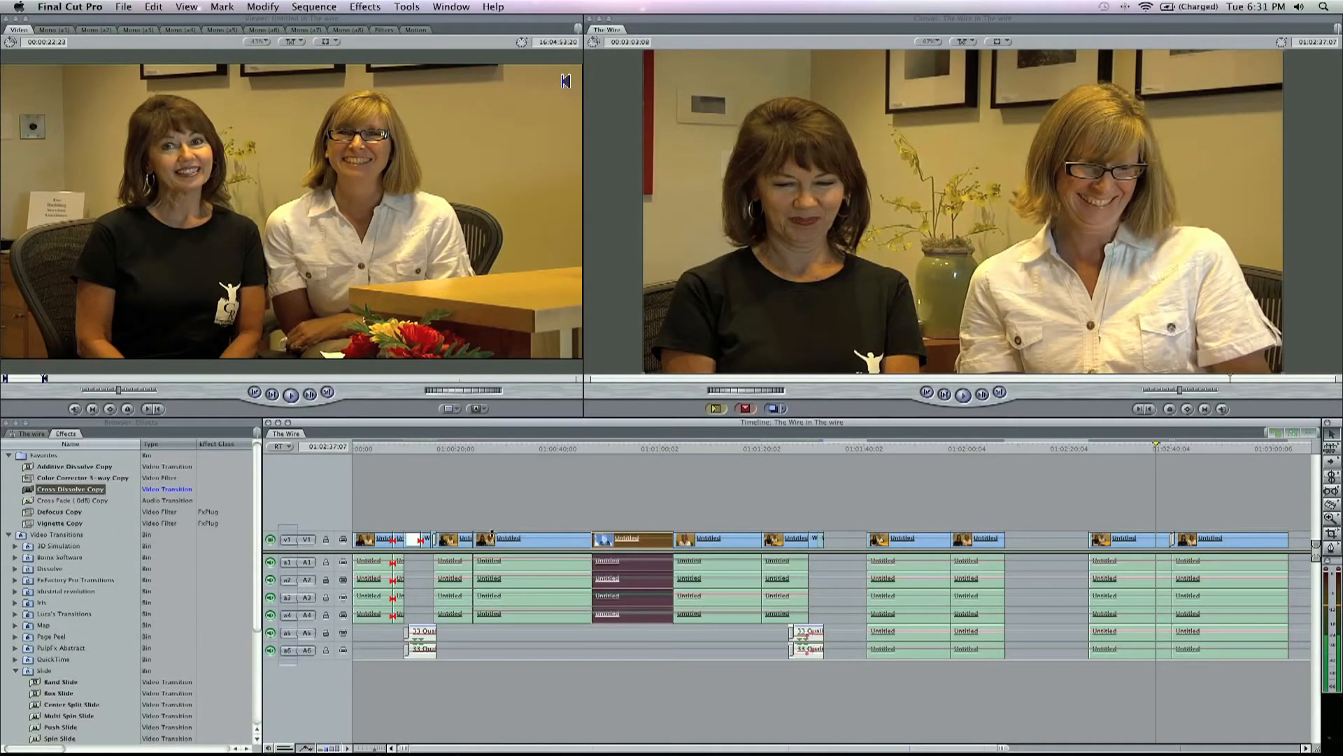
pyautogui.keyDown('super'); pyautogui.click(460, 544); pyautogui.keyUp('super')
pyautogui.keyDown('super'); pyautogui.click(377, 538); pyautogui.keyUp('super')
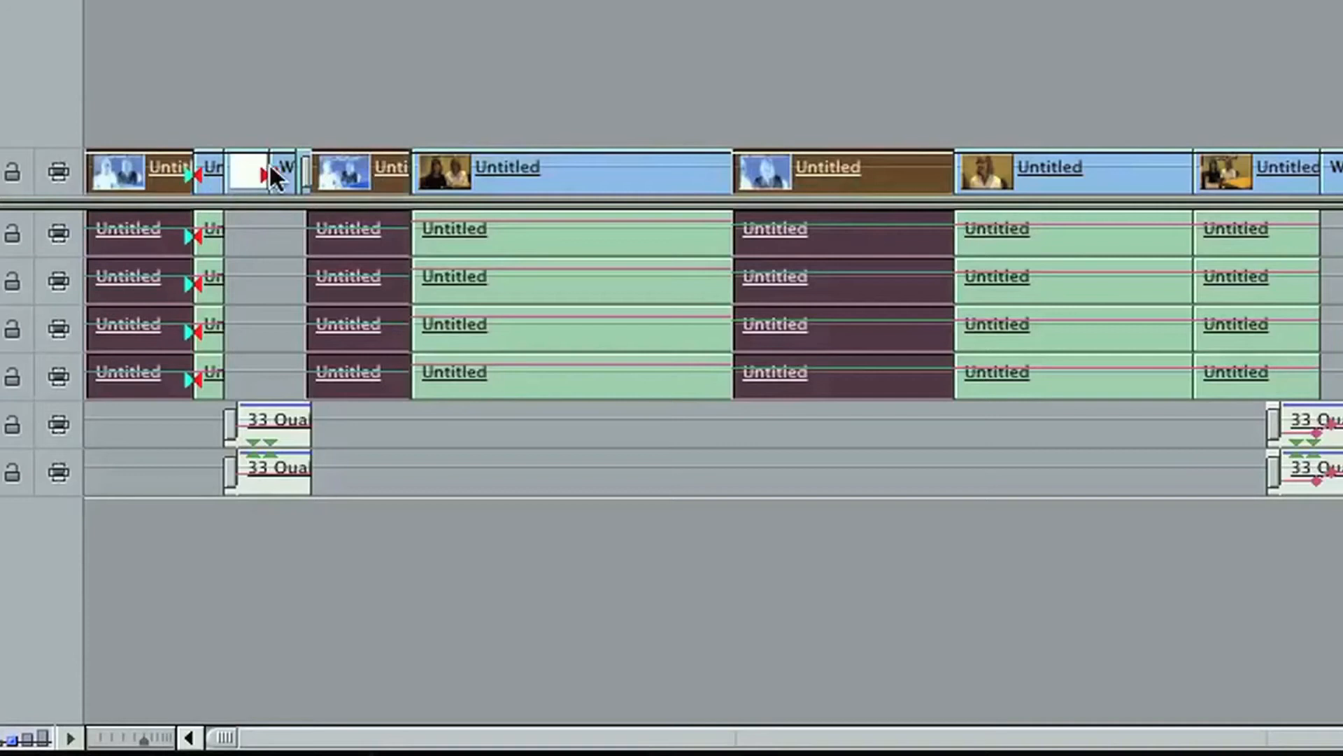
pyautogui.keyDown('super'); pyautogui.click(437, 165); pyautogui.keyUp('super')
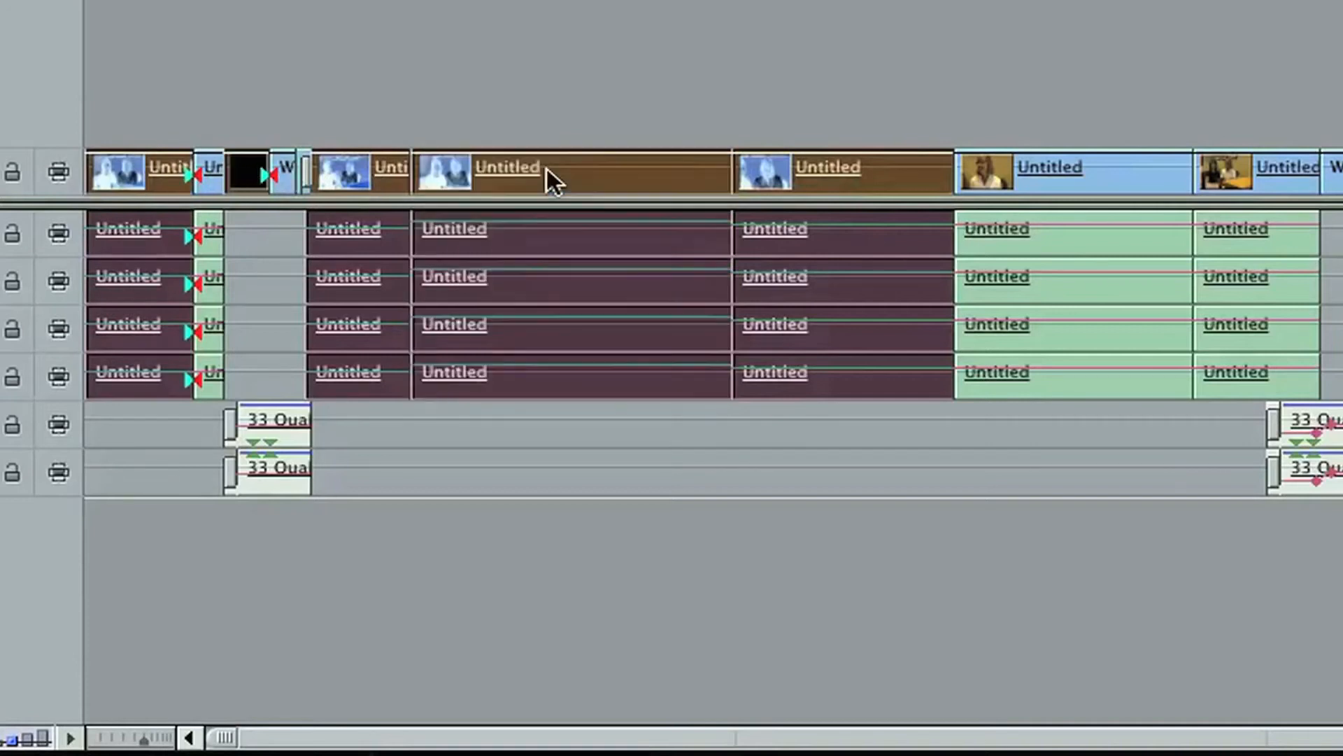
pyautogui.click(572, 41)
# Select the continuous range of four clips following the title on V1, and deselect them
pyautogui.click(342, 175)
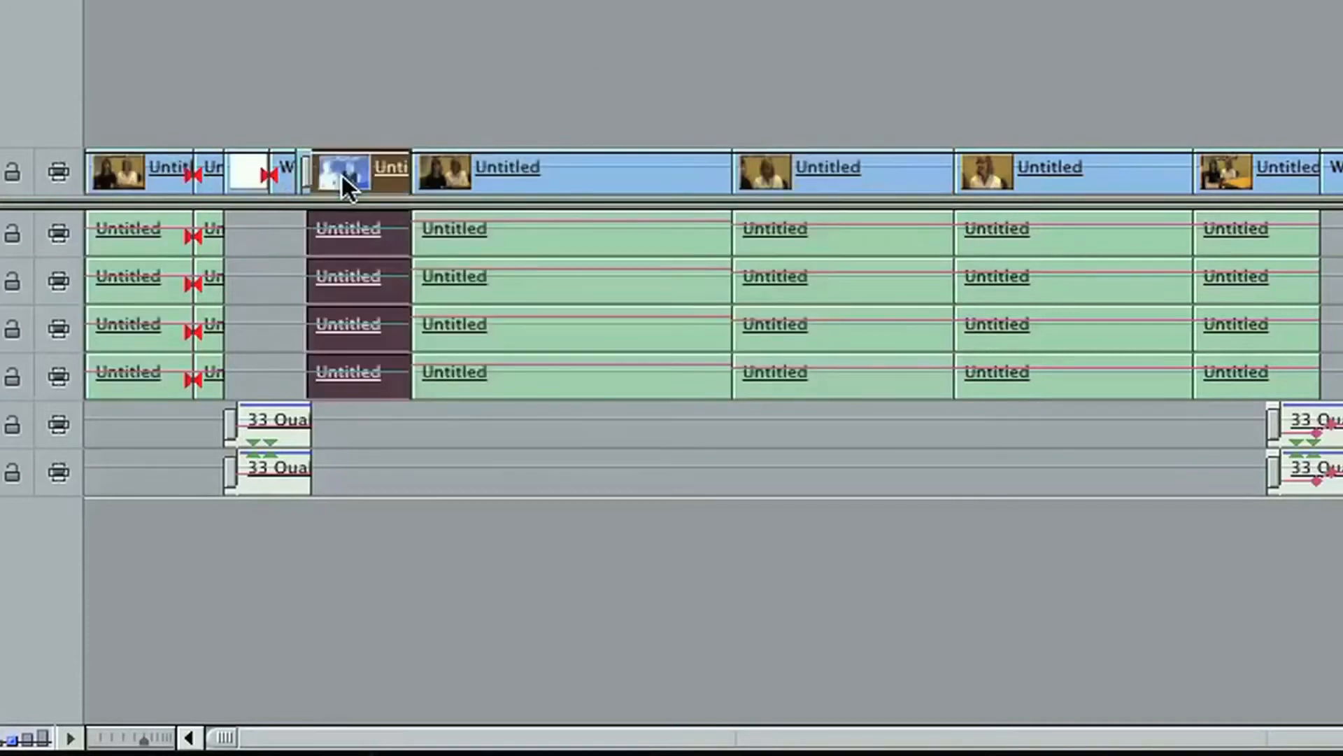
pyautogui.keyDown('shift'); pyautogui.click(1021, 178); pyautogui.keyUp('shift')
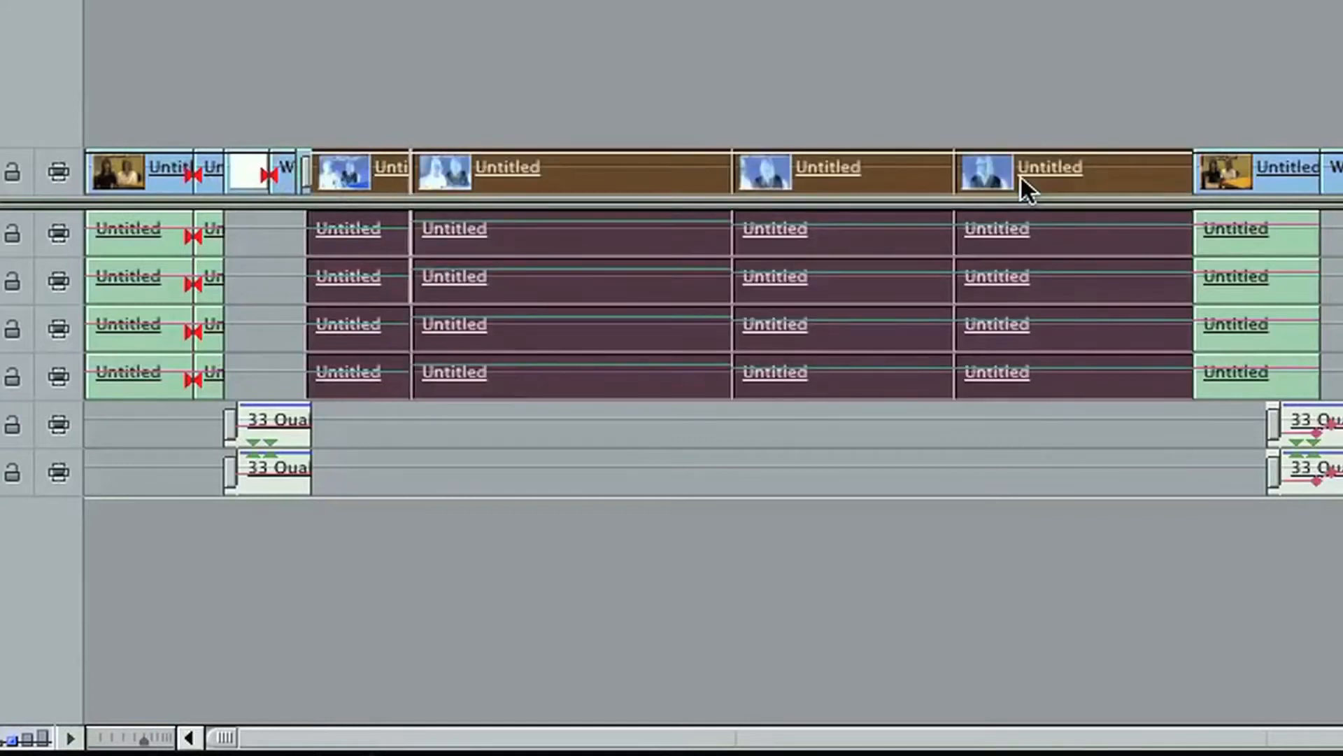
pyautogui.click(551, 28)
# Select three V1 clips after the title while leaving out the long clip between them, and deselect them
pyautogui.click(373, 166)
pyautogui.keyDown('super'); pyautogui.click(805, 167); pyautogui.keyUp('super')
pyautogui.keyDown('super'); pyautogui.click(1052, 165); pyautogui.keyUp('super')
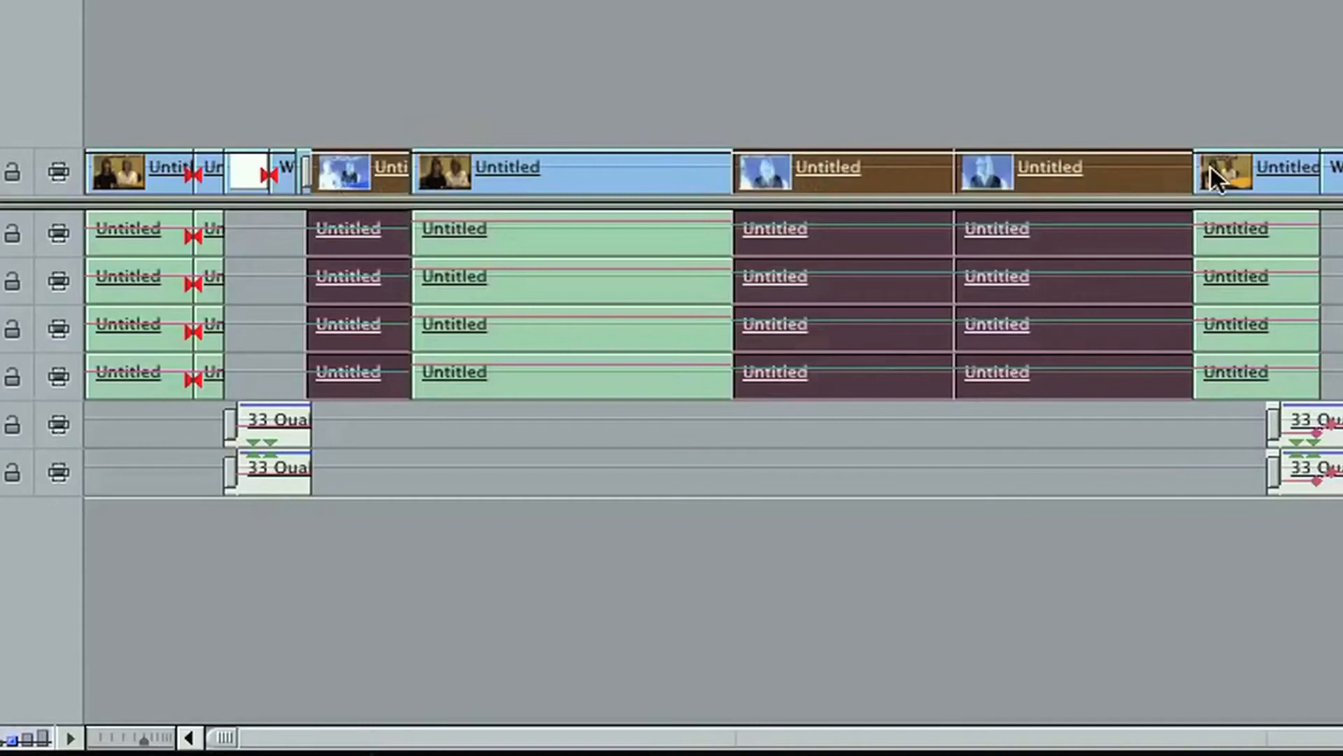
pyautogui.click(1230, 70)
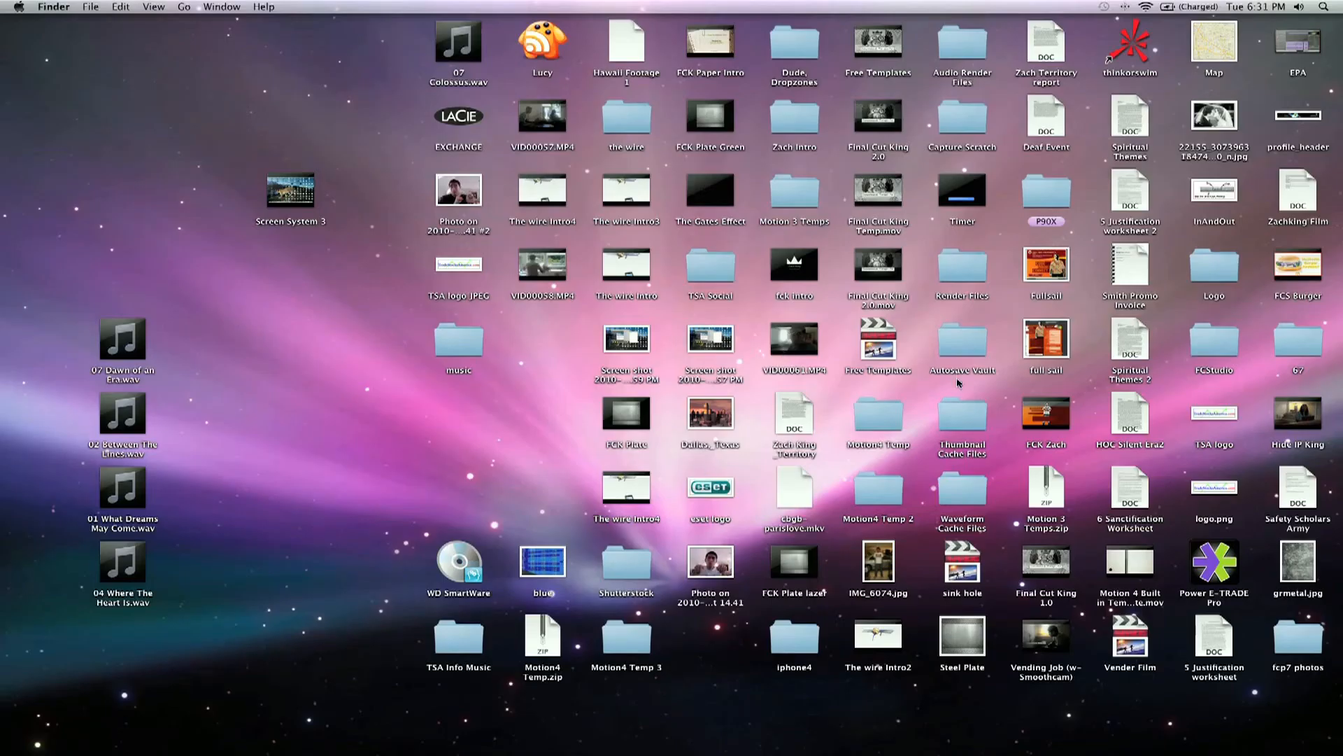
# Select a block of ten desktop icons, and scatter the music folder, VID00058.MP4, TSA logo JPEG and nearby icons off the grid
pyautogui.moveTo(518, 418); pyautogui.dragTo(979, 529)
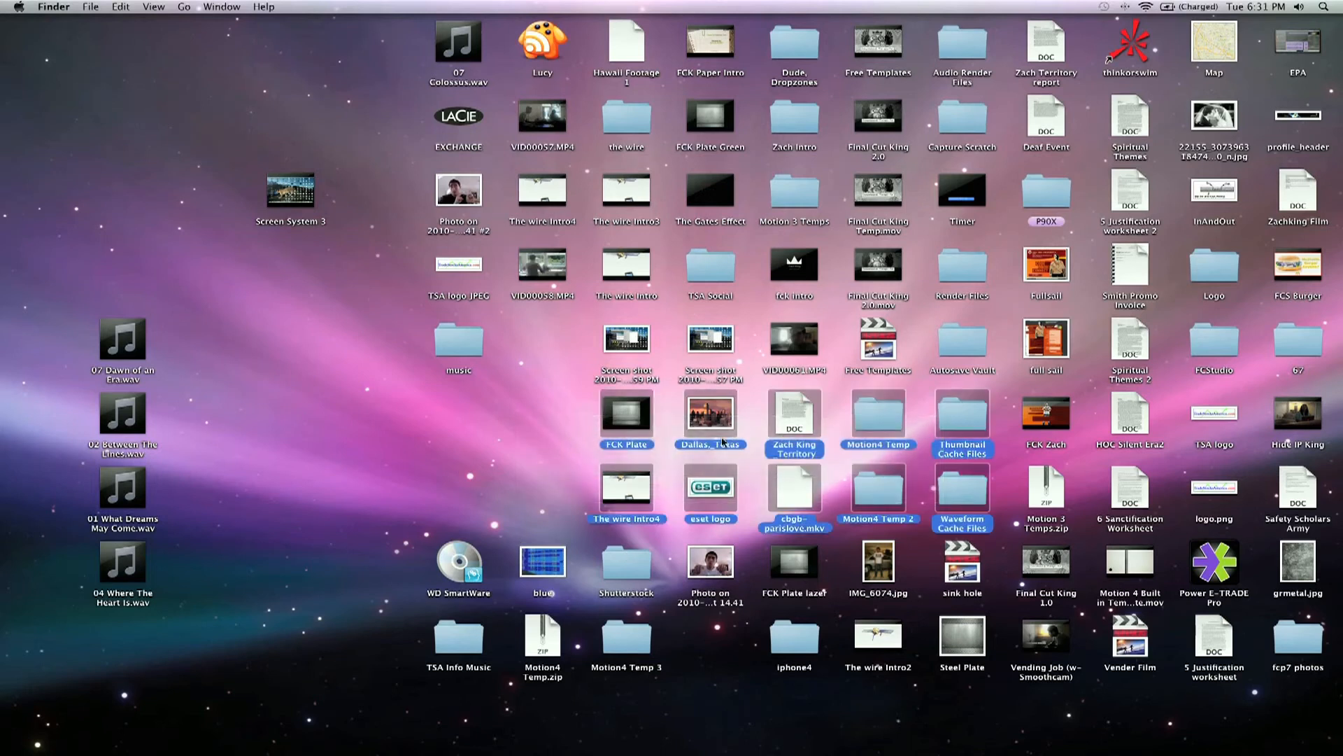
pyautogui.moveTo(435, 332); pyautogui.dragTo(494, 374)
pyautogui.moveTo(539, 266); pyautogui.dragTo(488, 319)
pyautogui.moveTo(457, 265); pyautogui.dragTo(375, 282)
pyautogui.moveTo(450, 188); pyautogui.dragTo(354, 133)
# Clean up the desktop so the scattered icons align to the grid
pyautogui.click(528, 214)
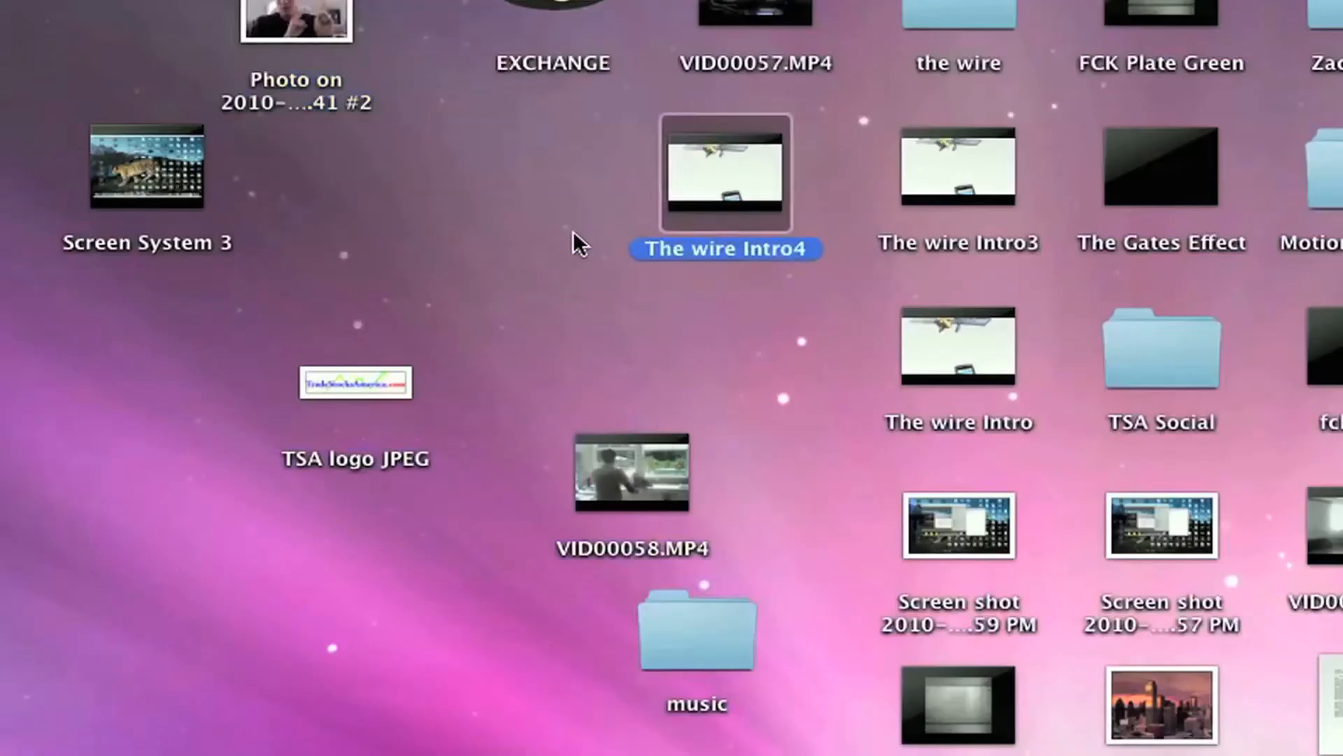
pyautogui.rightClick(494, 239)
pyautogui.click(544, 375)
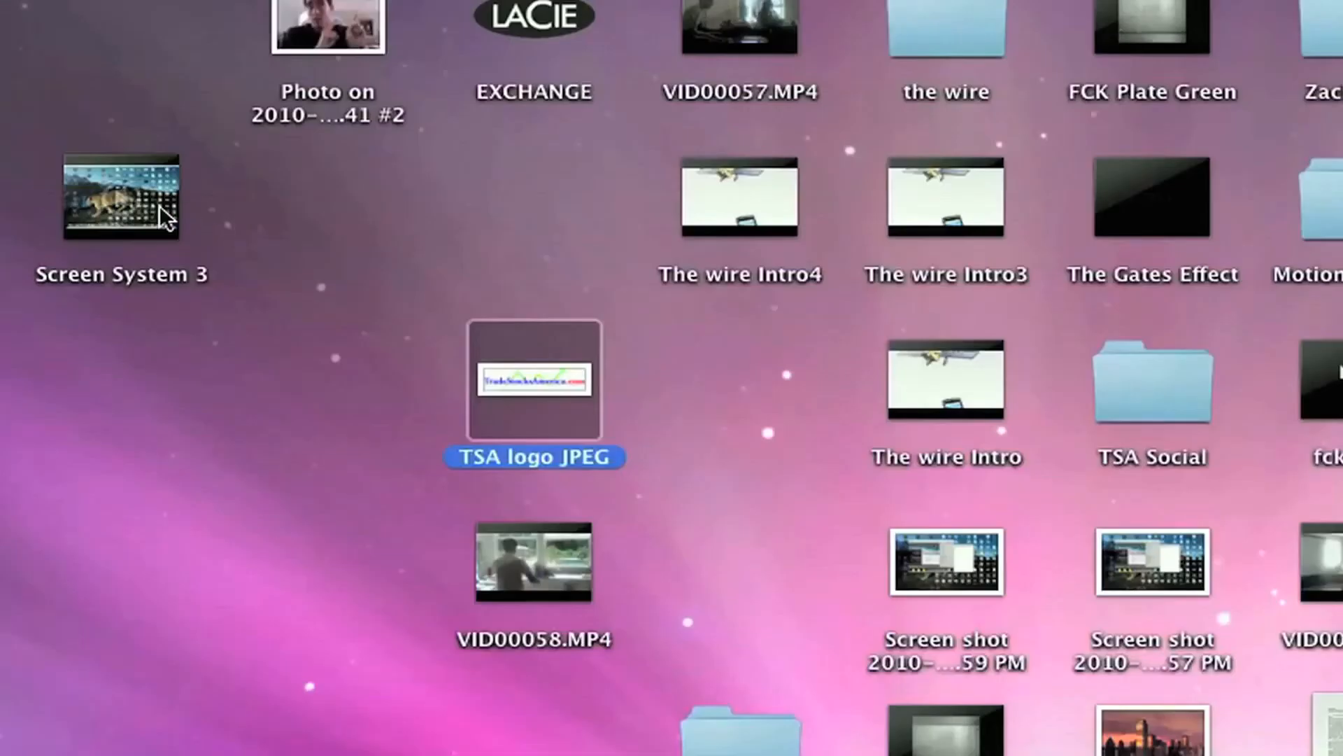
# Add Screen System 3 and The wire Intro to the TSA logo JPEG selection and move the icons to new grid positions
pyautogui.keyDown('shift'); pyautogui.click(306, 197); pyautogui.keyUp('shift')
pyautogui.moveTo(305, 196); pyautogui.dragTo(467, 199)
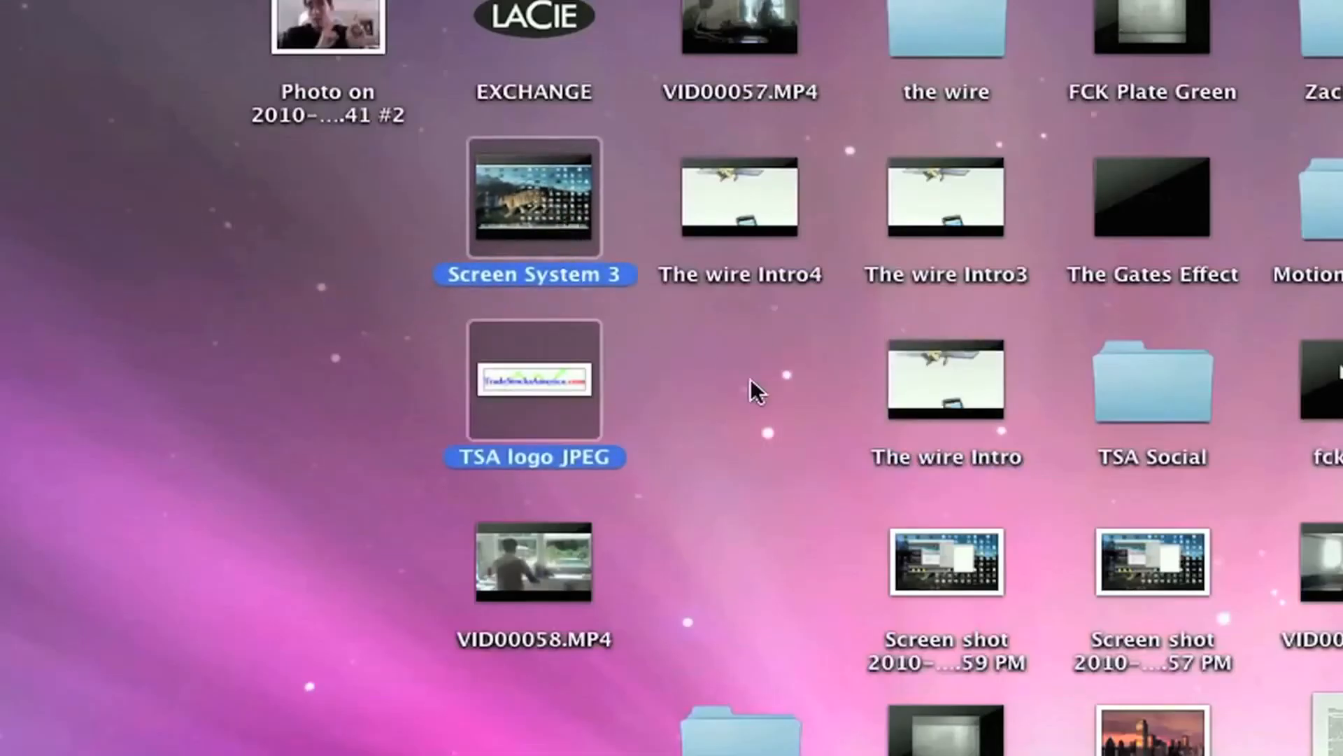
pyautogui.keyDown('shift'); pyautogui.click(974, 384); pyautogui.keyUp('shift')
pyautogui.moveTo(974, 384); pyautogui.dragTo(815, 396)
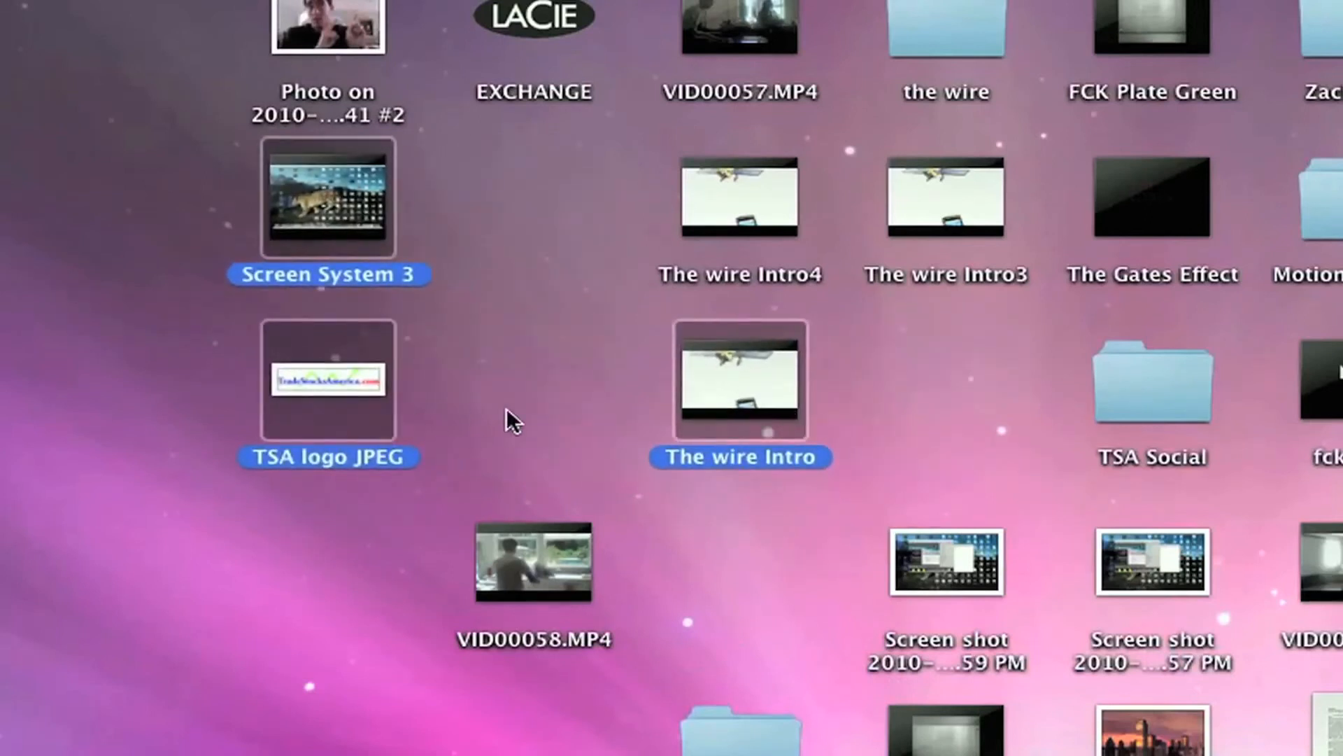
pyautogui.moveTo(373, 308); pyautogui.dragTo(534, 249)
pyautogui.keyDown('shift'); pyautogui.click(338, 214); pyautogui.keyUp('shift')
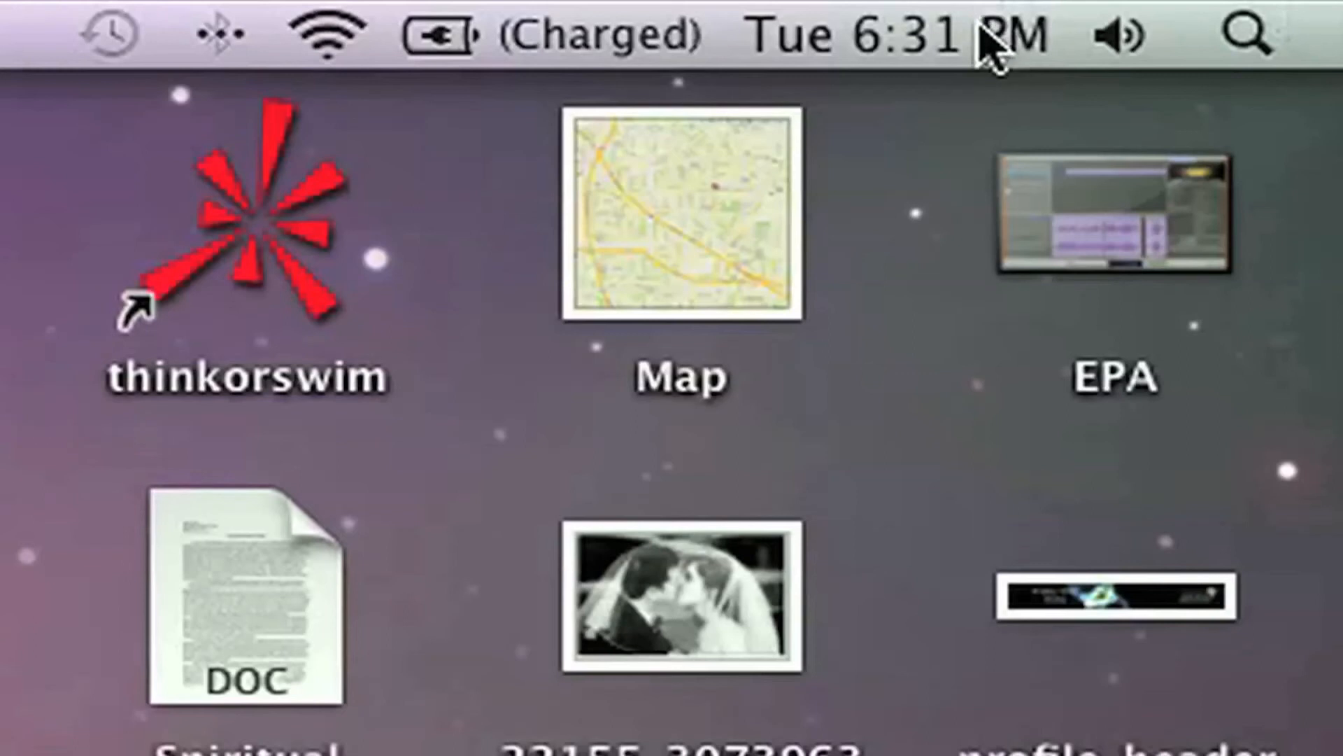
# Reorder the menu bar status items with the clock before the battery, and remove the clock from the menu bar
pyautogui.moveTo(666, 23); pyautogui.dragTo(508, 29)
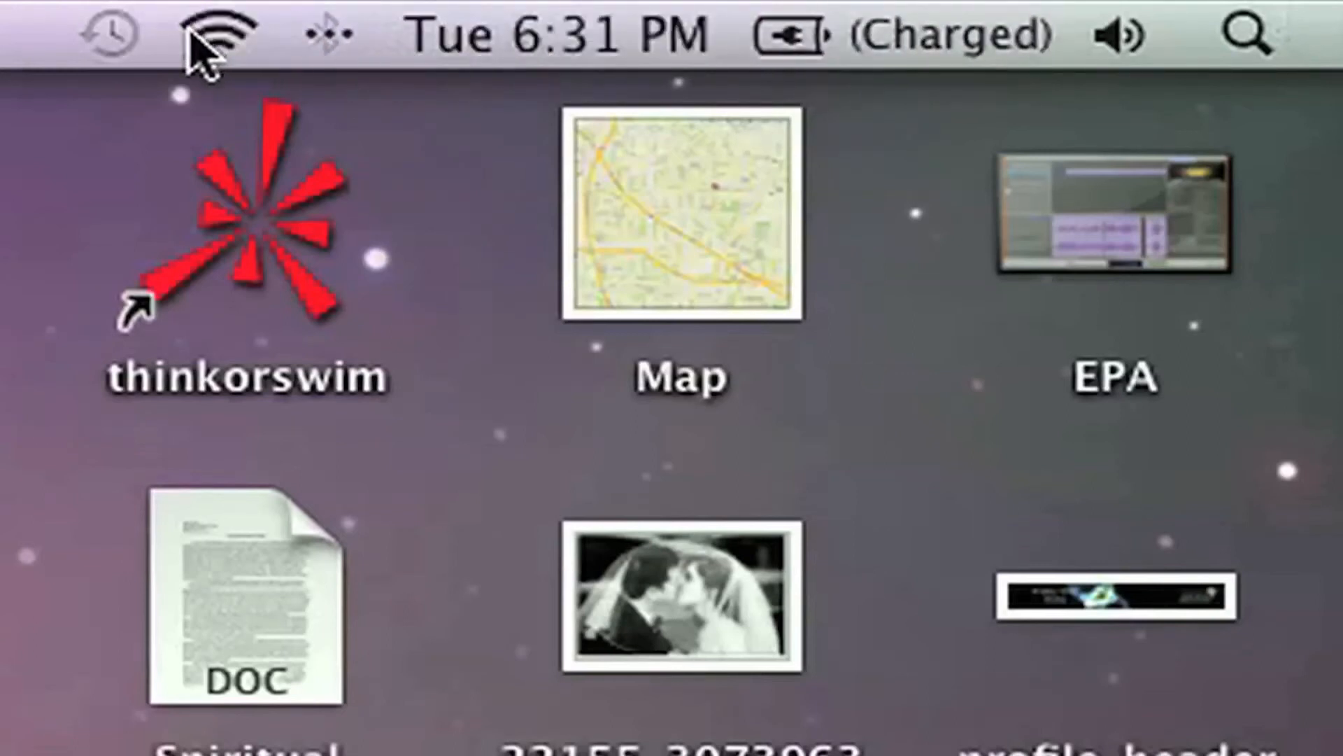
pyautogui.moveTo(492, 28); pyautogui.dragTo(490, 162)
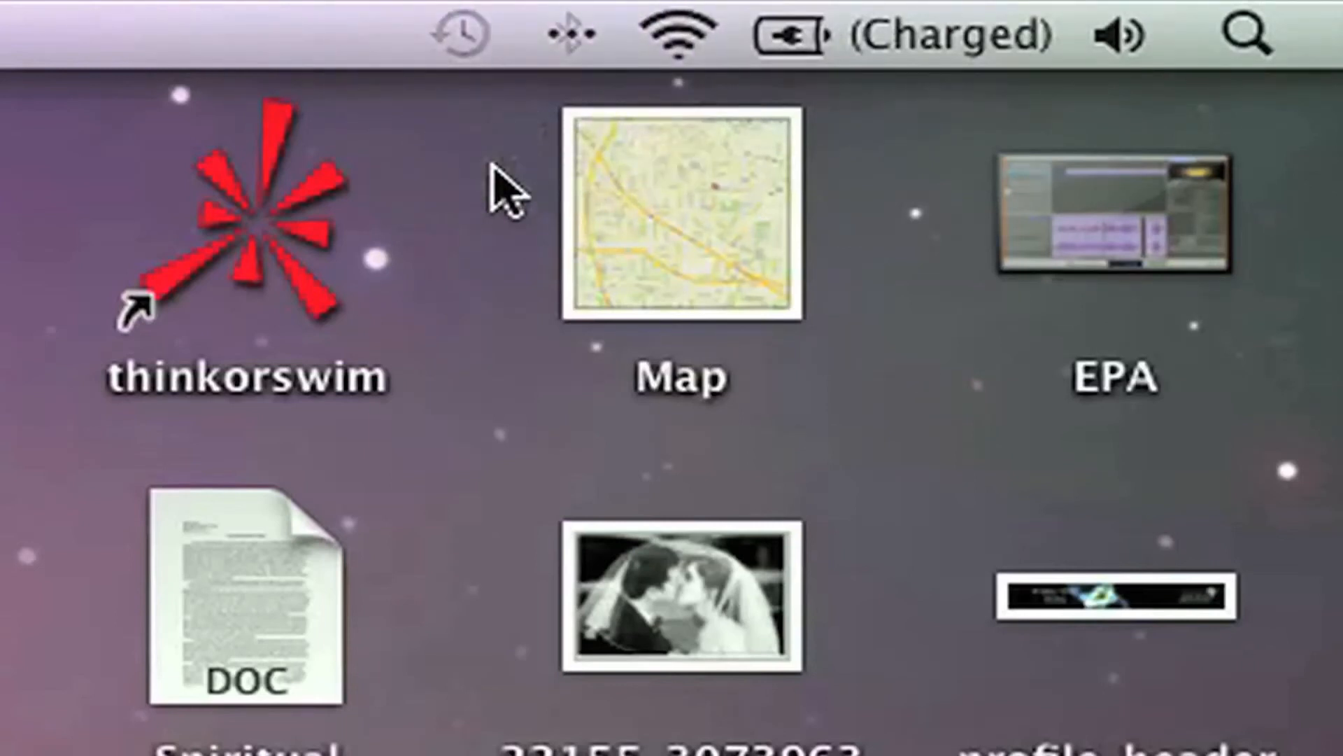